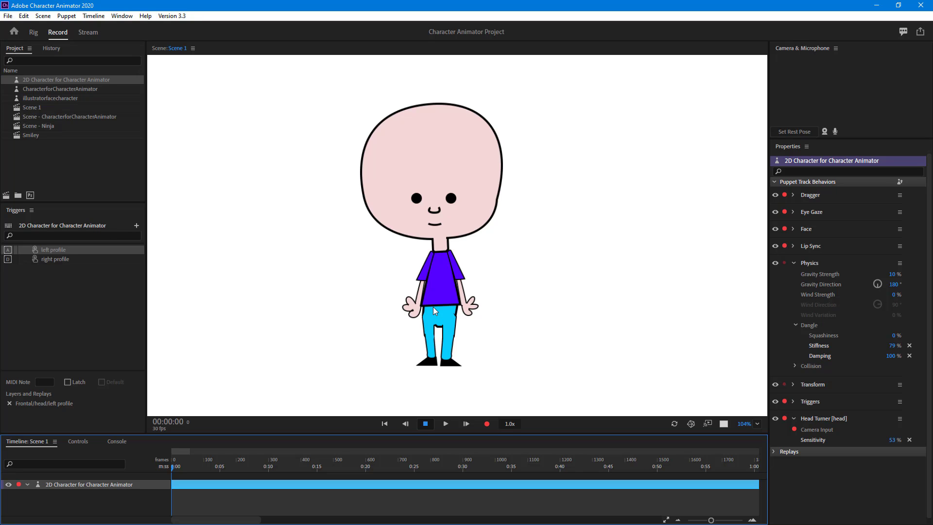
# Switch to the Rig workspace and preview the LHand 1, LHand 2 and LHand 3 artwork by toggling each layer's visibility.
pyautogui.click(469, 307)
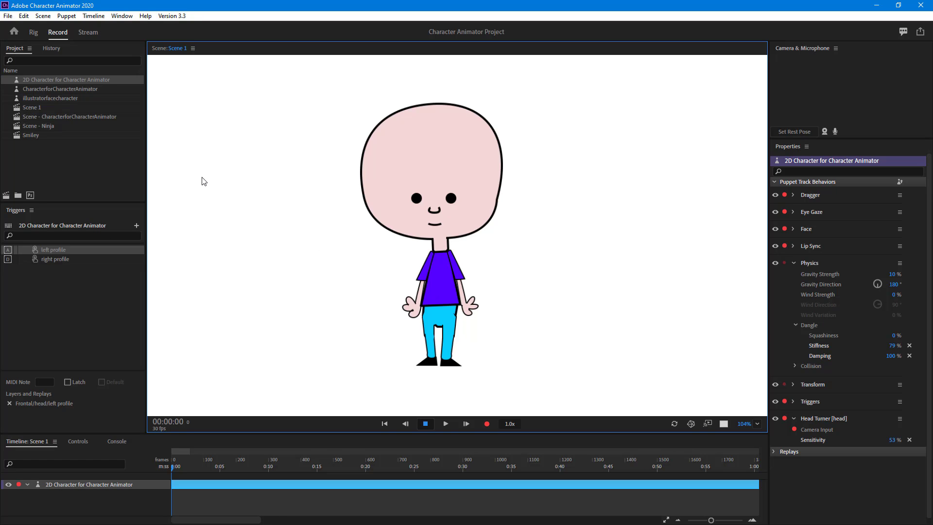
pyautogui.click(37, 36)
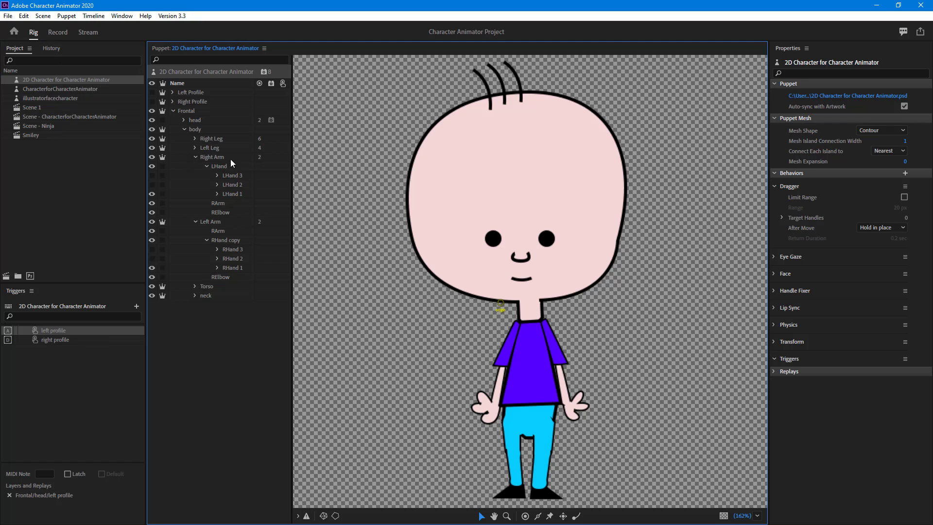
pyautogui.click(222, 168)
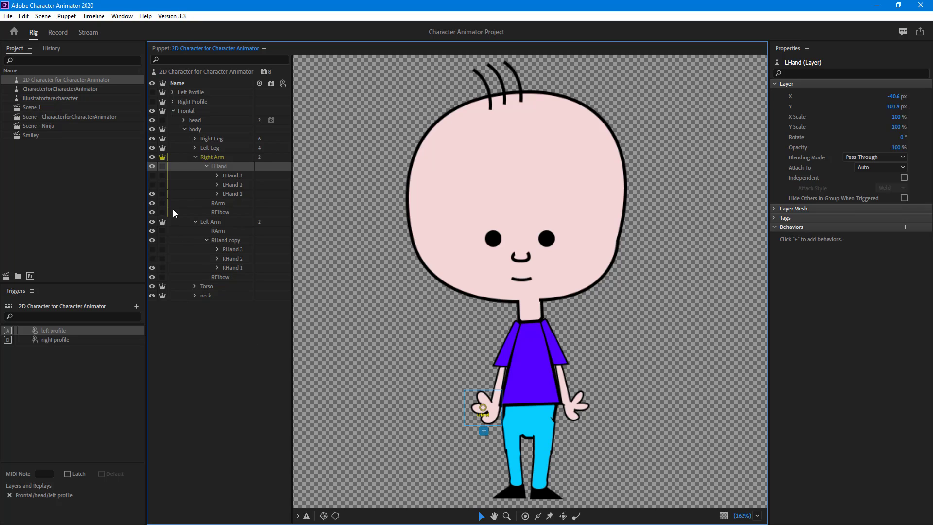
pyautogui.click(152, 194)
pyautogui.click(153, 194)
pyautogui.click(152, 194)
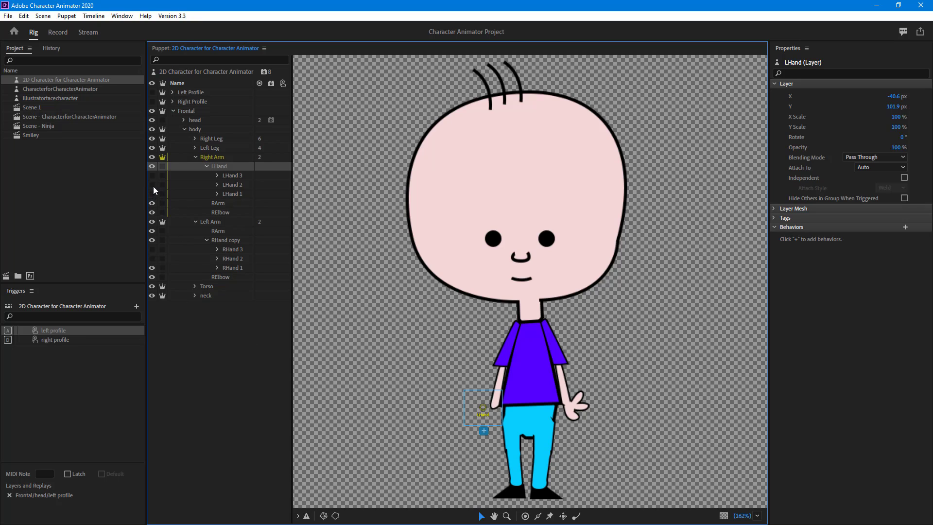
pyautogui.click(153, 185)
pyautogui.click(152, 185)
pyautogui.click(152, 175)
pyautogui.click(153, 177)
pyautogui.click(152, 193)
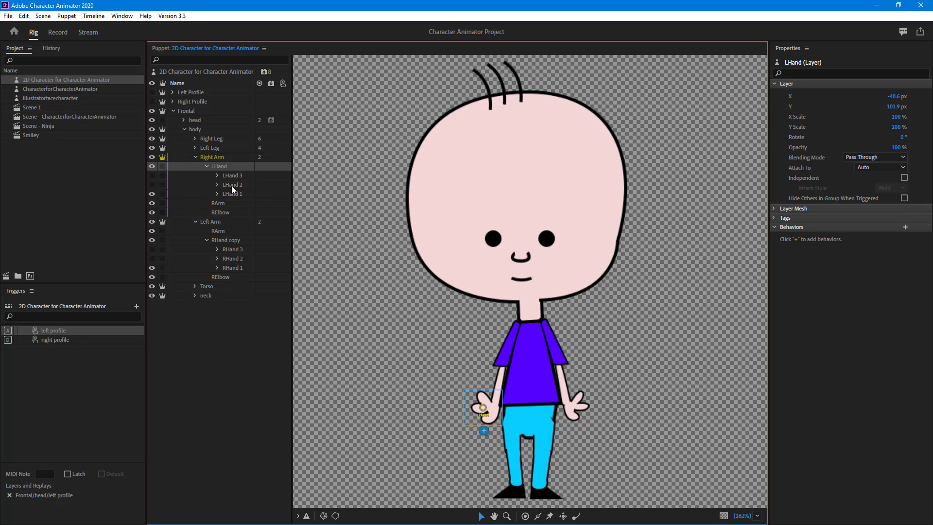
# Create a swap set from the LHand group inside Right Arm.
pyautogui.click(212, 155)
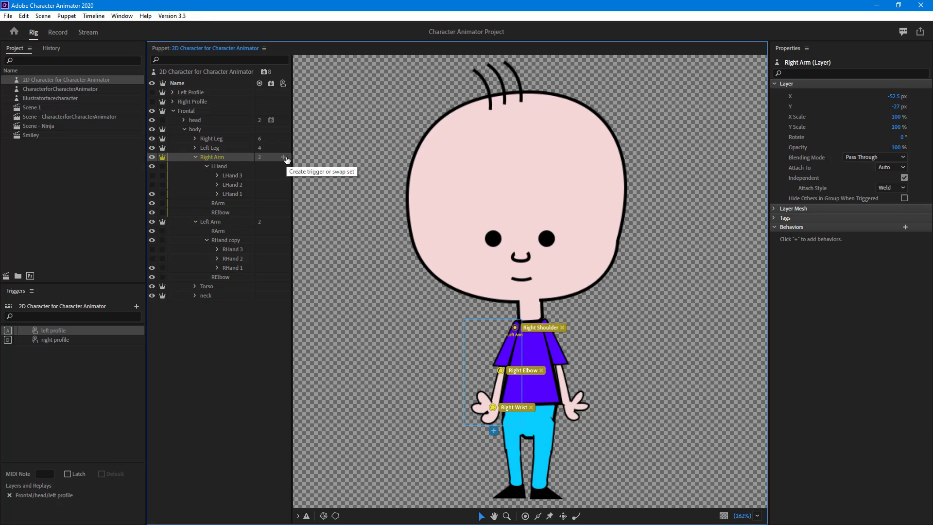
pyautogui.click(286, 159)
pyautogui.click(224, 168)
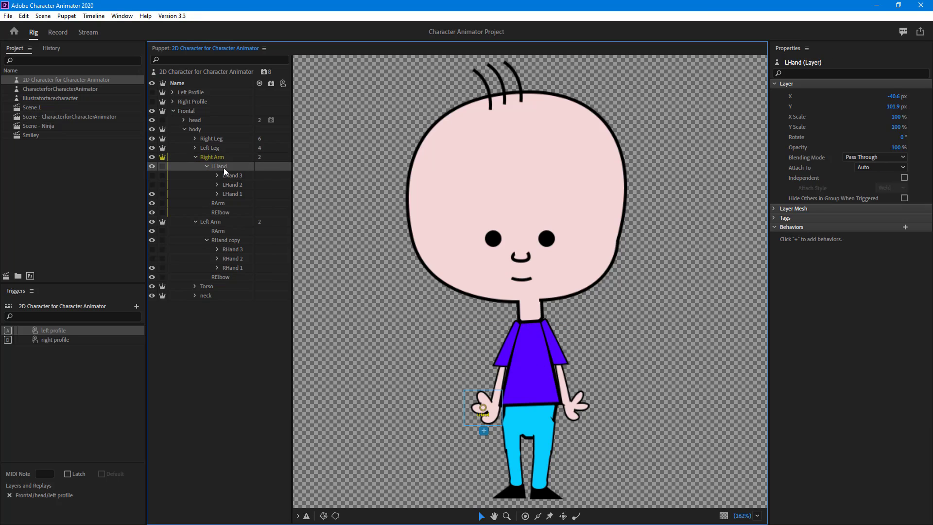
pyautogui.click(284, 166)
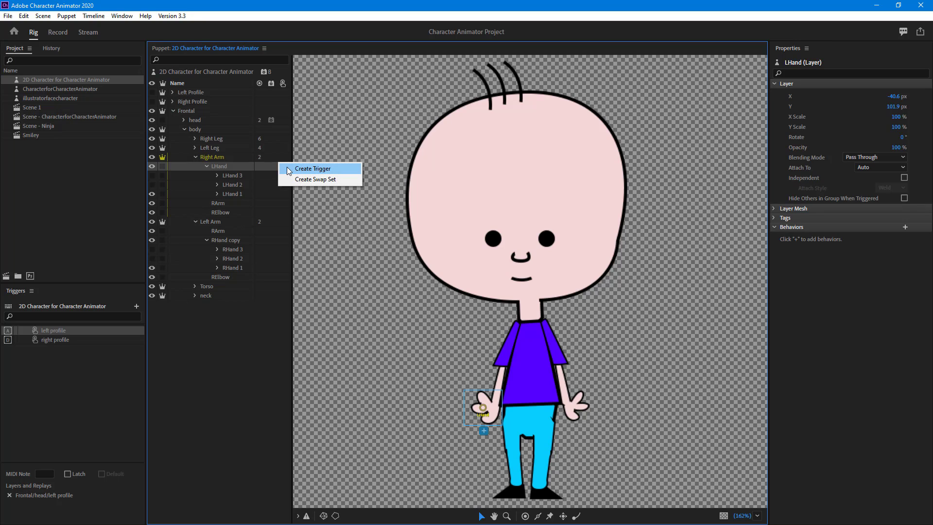
pyautogui.click(307, 180)
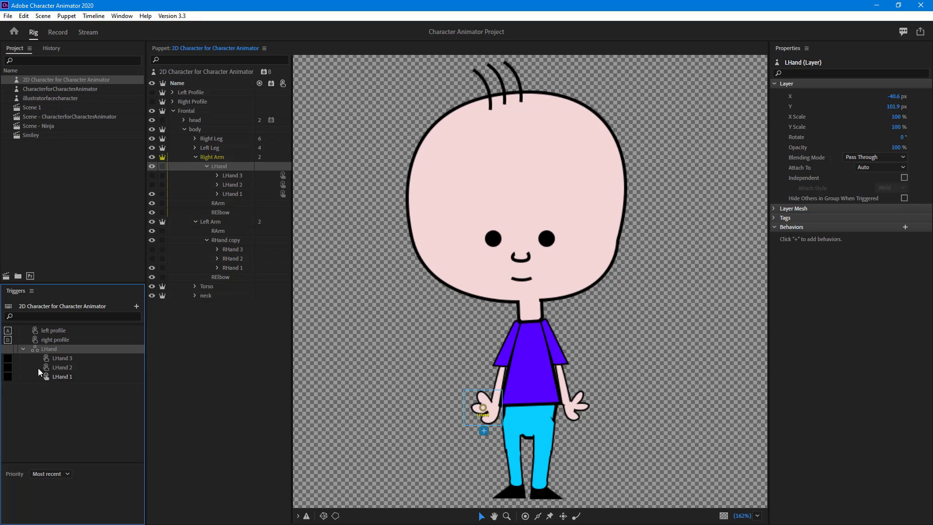
# Assign trigger keys 1, 2 and 3 to LHand 1, LHand 2 and LHand 3 respectively.
pyautogui.click(9, 377)
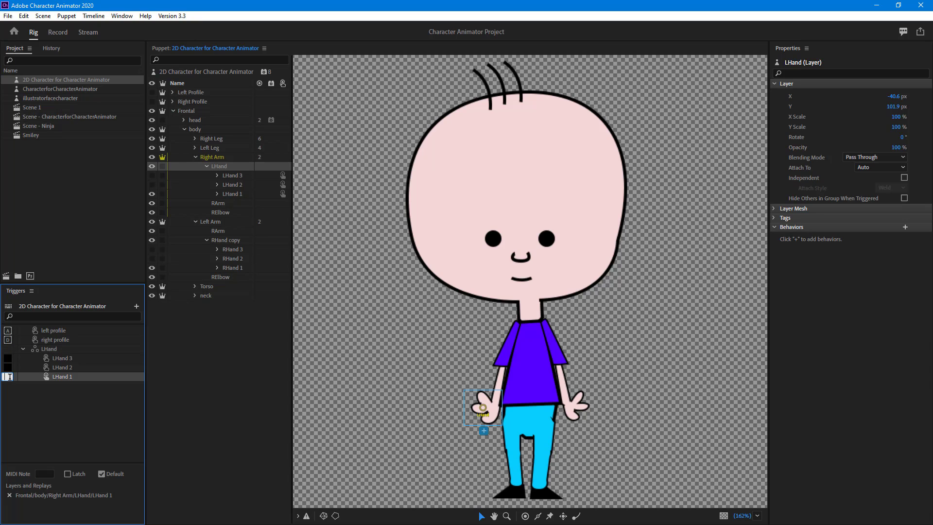
pyautogui.write('1')
pyautogui.click(9, 368)
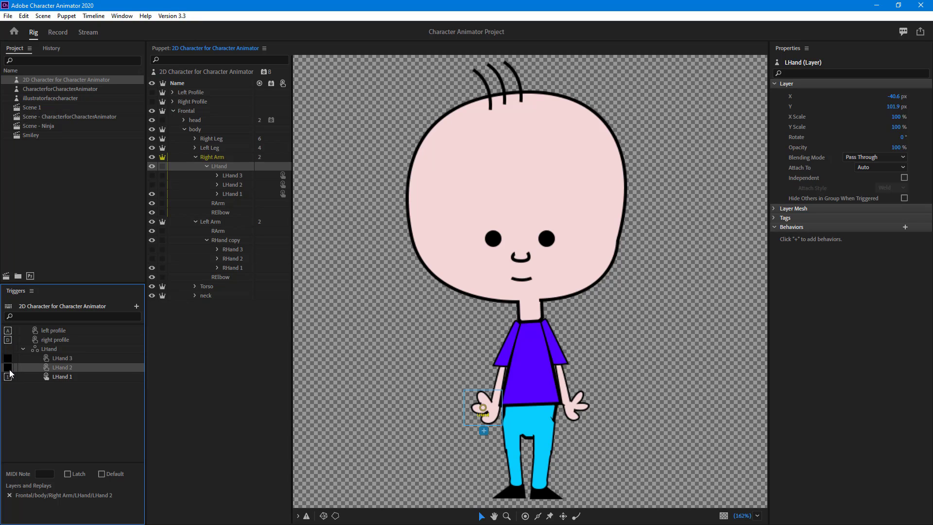
pyautogui.click(10, 367)
pyautogui.write('2')
pyautogui.click(8, 358)
pyautogui.write('3')
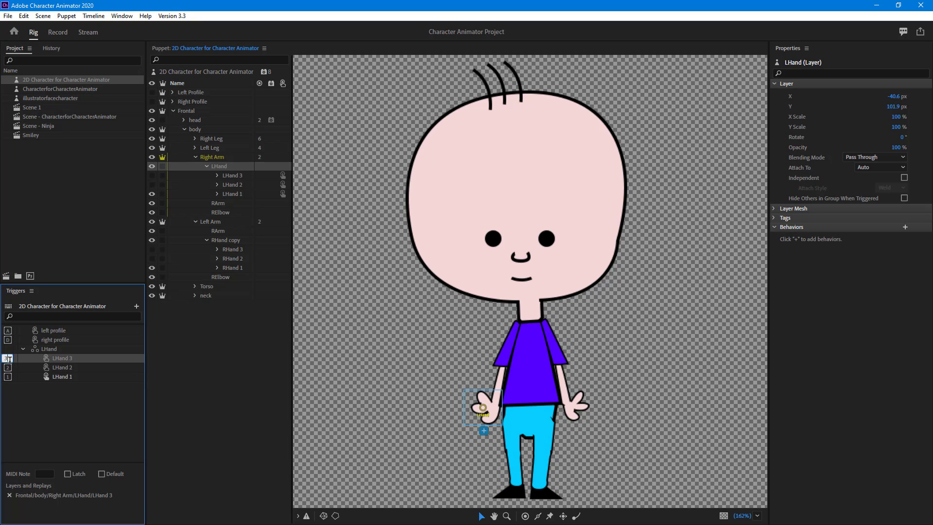
pyautogui.click(50, 412)
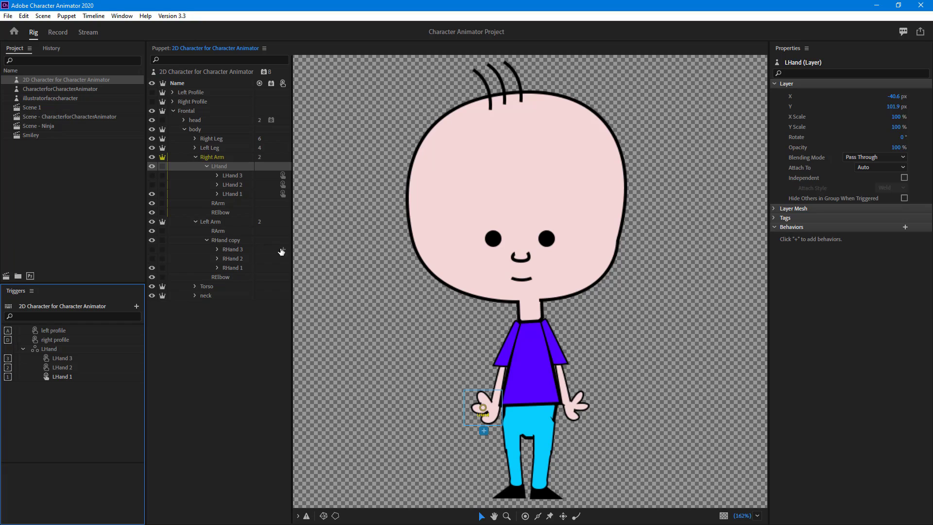
pyautogui.click(232, 243)
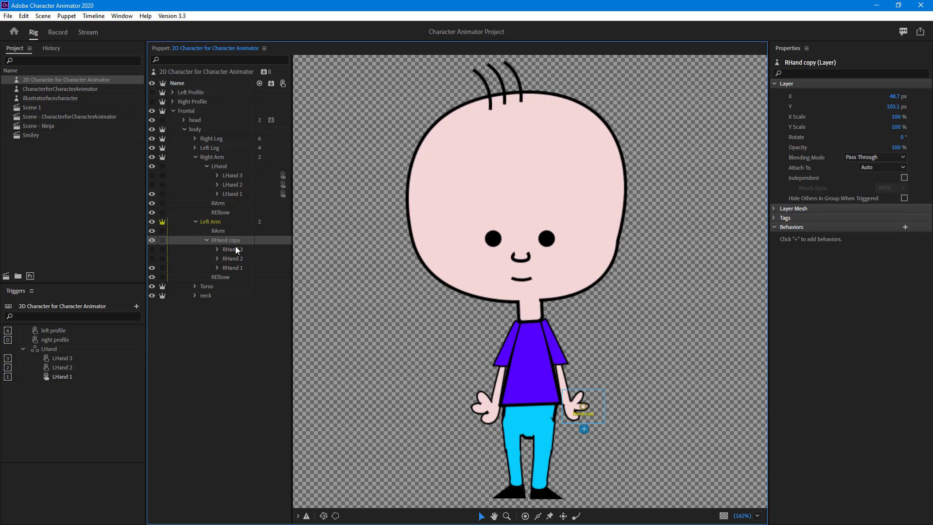
pyautogui.moveTo(228, 242); pyautogui.dragTo(104, 404)
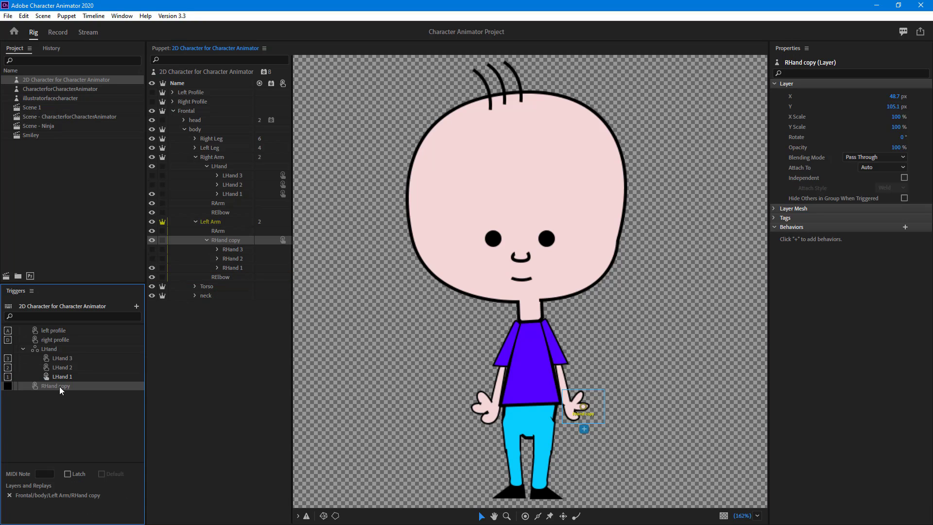
pyautogui.press('Delete')
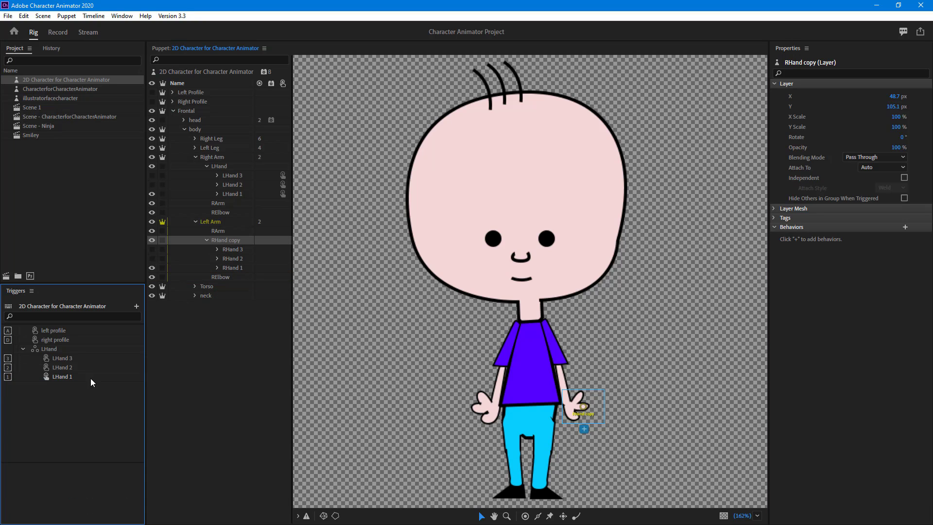
pyautogui.rightClick(221, 244)
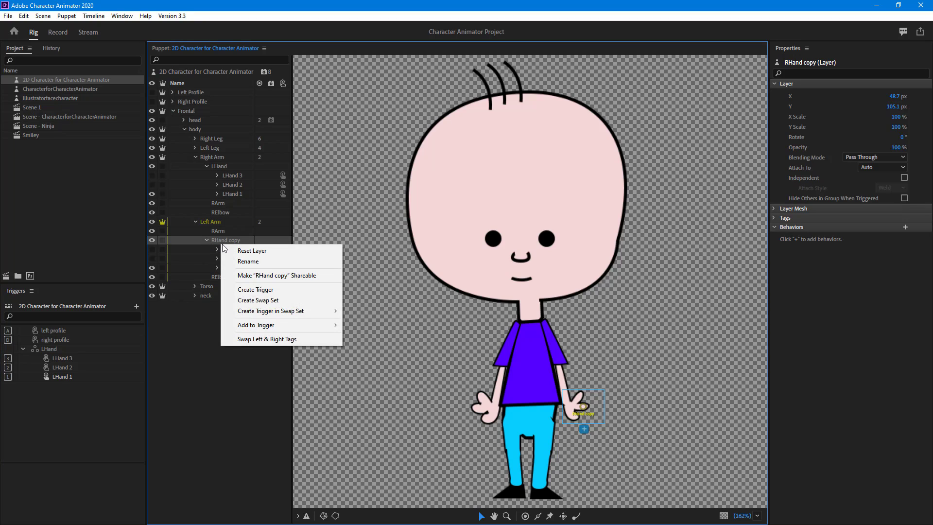
pyautogui.click(275, 243)
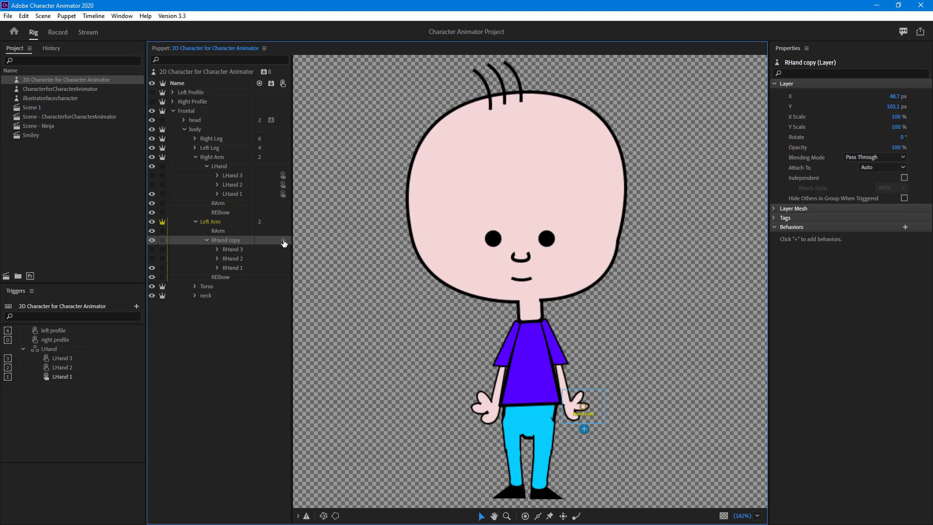
# Create a swap set from the RHand copy group inside Left Arm.
pyautogui.rightClick(279, 238)
pyautogui.click(301, 254)
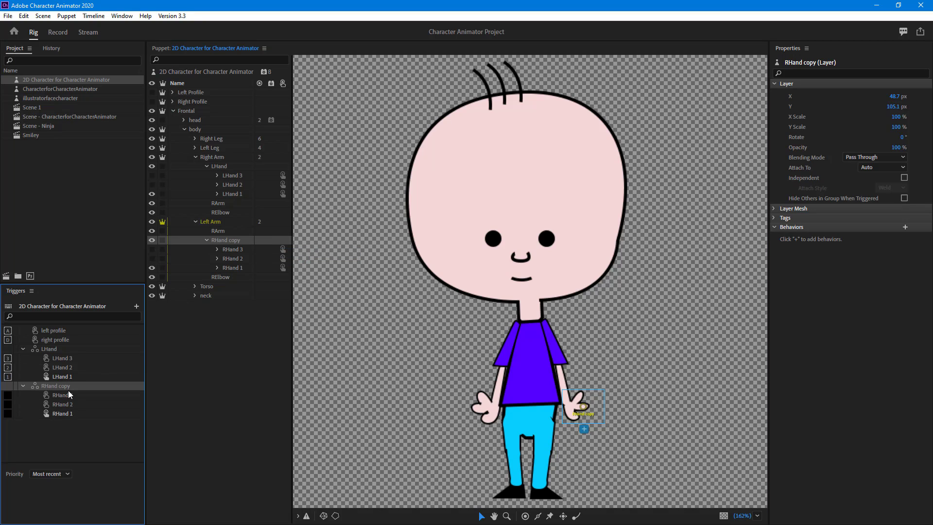
pyautogui.click(139, 307)
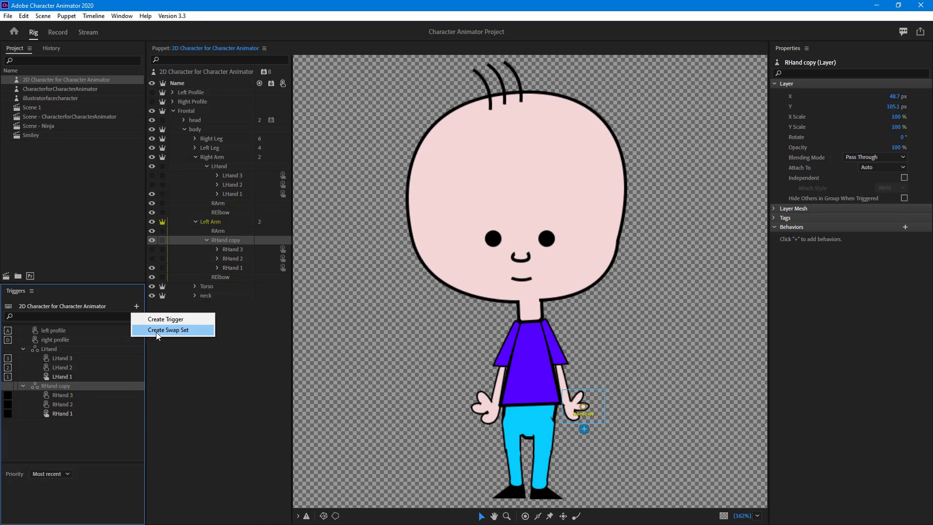
pyautogui.click(106, 432)
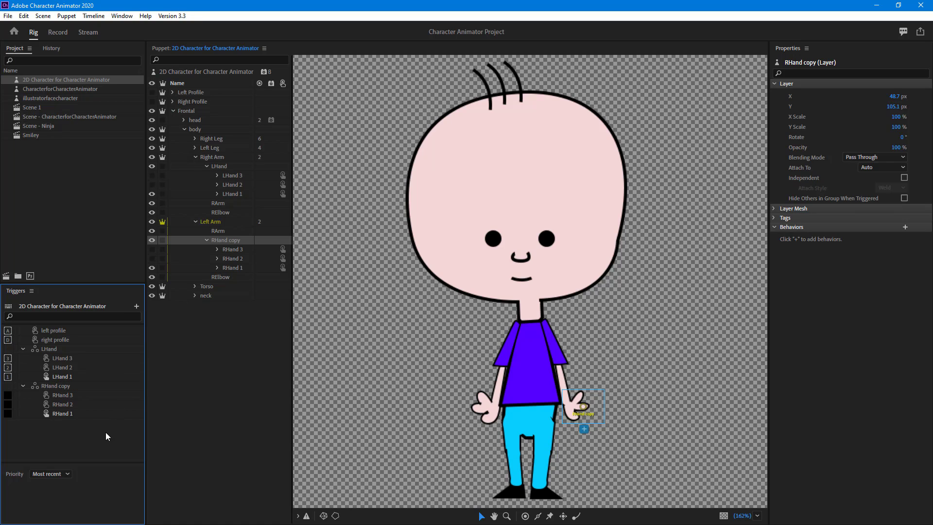
# Assign trigger keys 4, 5 and 6 to RHand 1, RHand 2 and RHand 3 respectively.
pyautogui.click(8, 416)
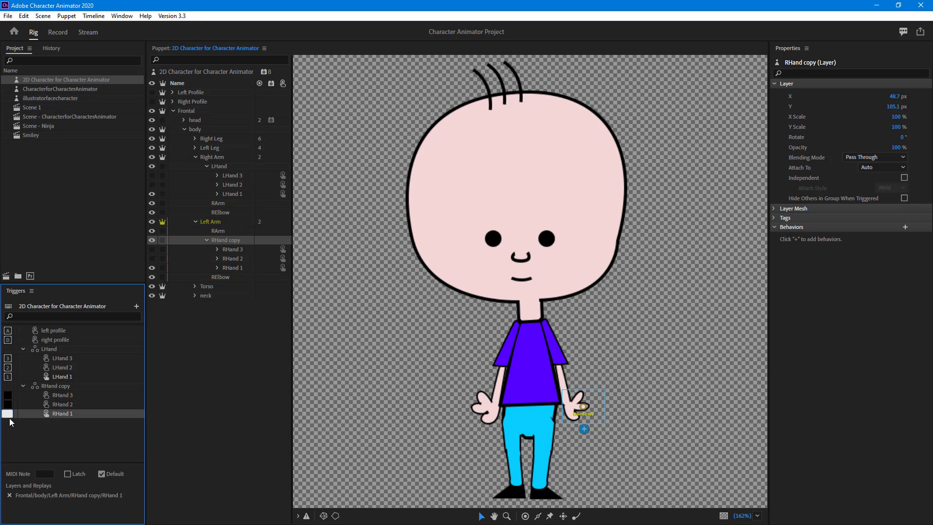
pyautogui.press('4')
pyautogui.click(9, 406)
pyautogui.press('5')
pyautogui.click(27, 442)
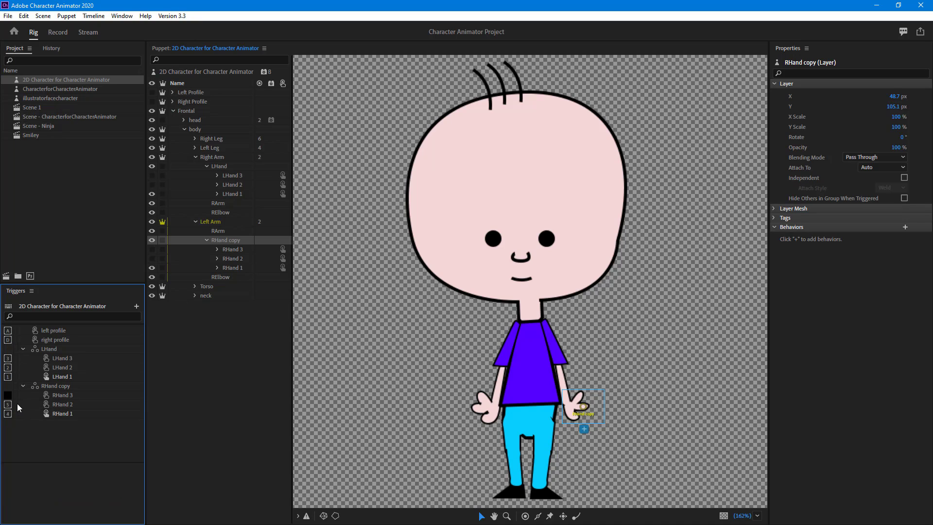
pyautogui.click(9, 396)
pyautogui.press('6')
pyautogui.click(48, 435)
# Switch to the Record workspace and test the hand swaps by firing the triggers on keys 2, 3, 5 and 6.
pyautogui.click(60, 32)
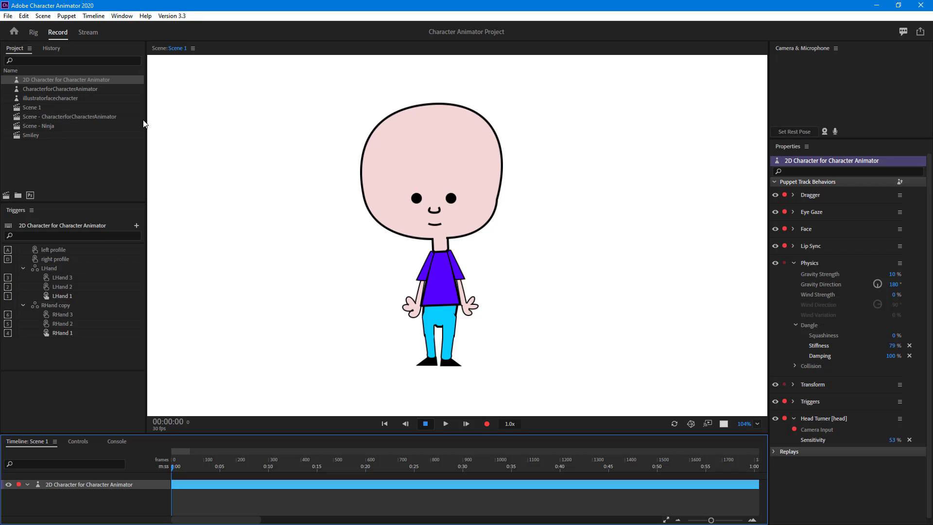
pyautogui.click(476, 234)
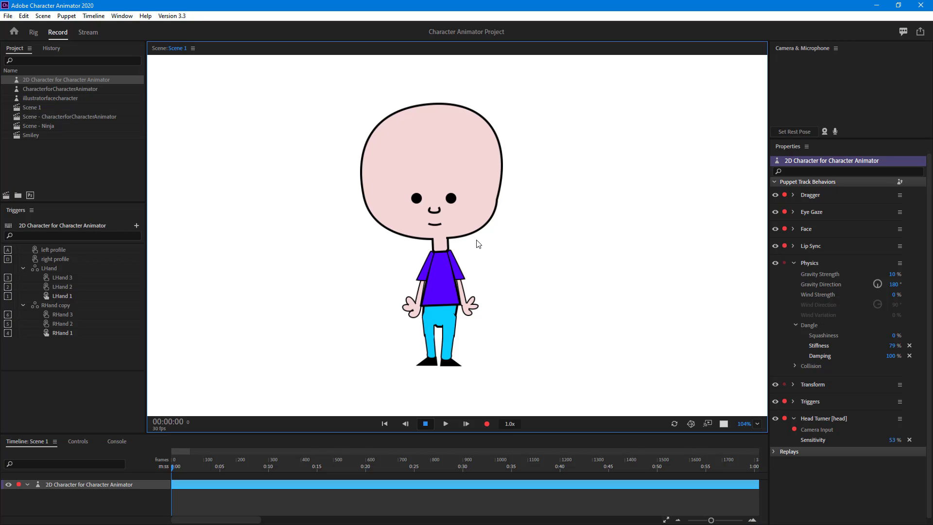
pyautogui.press('2')
pyautogui.press('2')
pyautogui.press('2')
pyautogui.press('2')
pyautogui.press('2')
pyautogui.press('3')
pyautogui.press('3')
pyautogui.press('5')
pyautogui.press('6')
pyautogui.press('6')
pyautogui.press('6')
pyautogui.press('3')
pyautogui.press('6')
pyautogui.press('2')
pyautogui.press('2')
pyautogui.press('5')
pyautogui.press('3')
# Return to the Rig workspace and enable Latch for the LHand 3, LHand 2 and LHand 1 triggers.
pyautogui.click(33, 32)
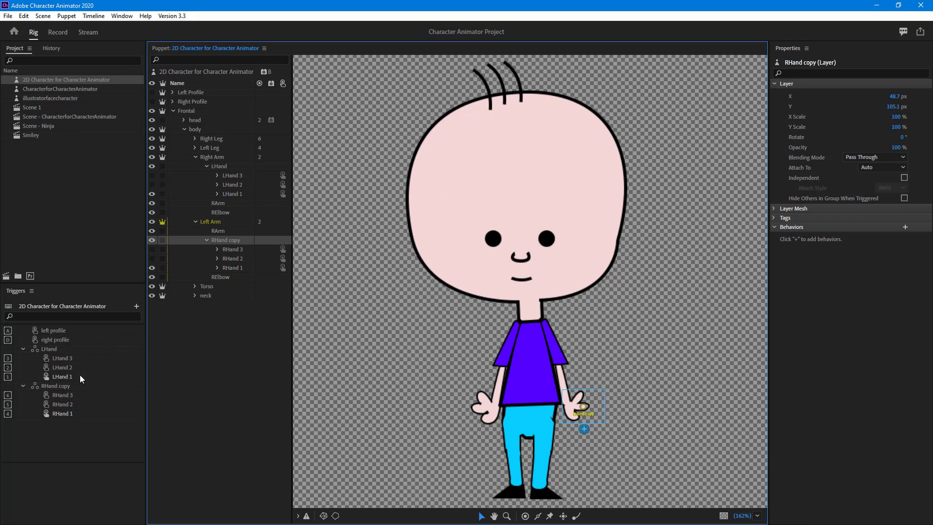
pyautogui.click(86, 358)
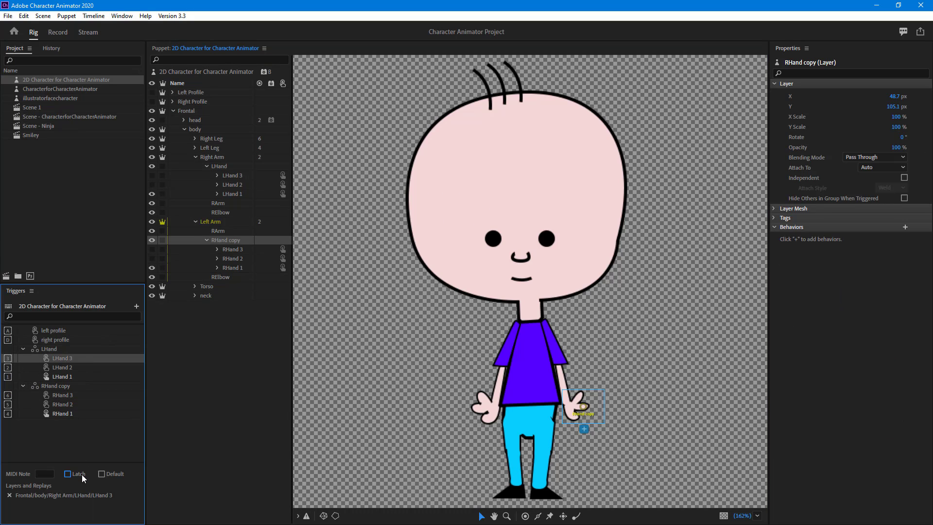
pyautogui.click(77, 368)
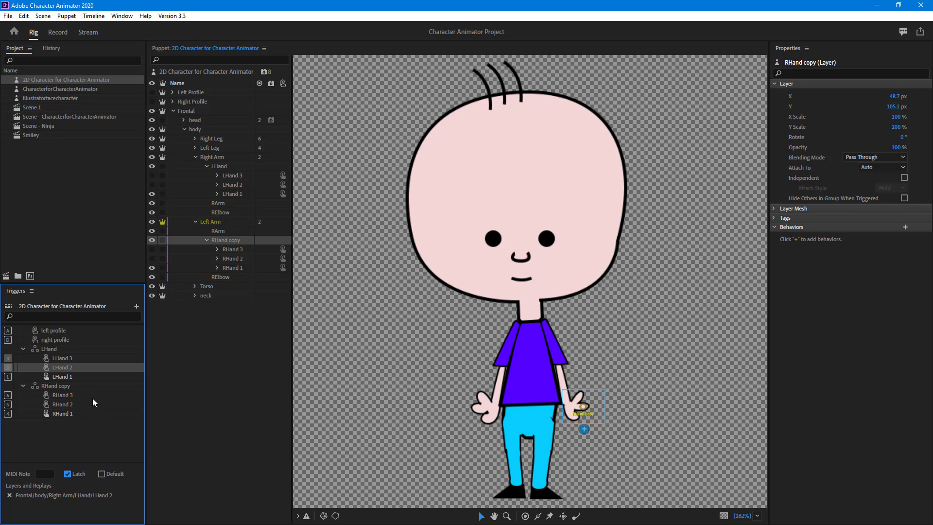
pyautogui.click(80, 377)
pyautogui.click(76, 473)
# Enable Latch for the RHand 3, RHand 2 and RHand 1 triggers.
pyautogui.click(73, 395)
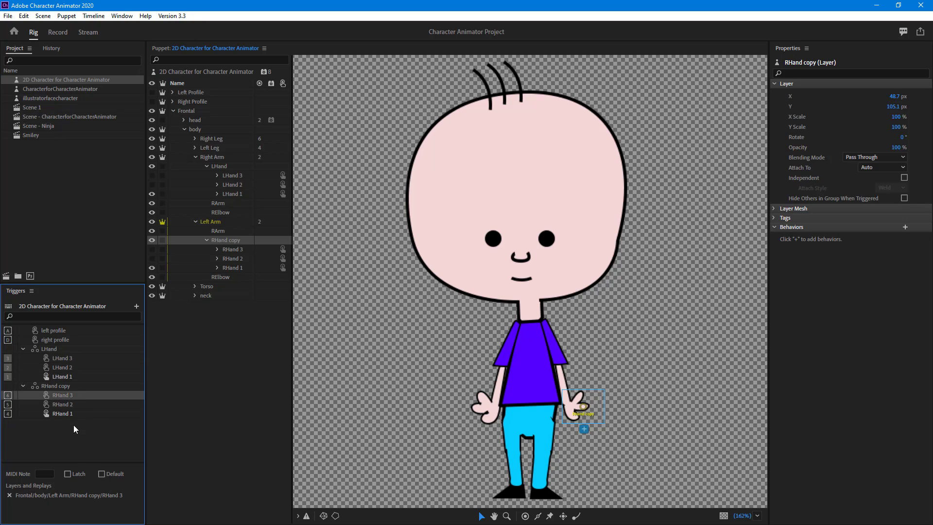
pyautogui.click(72, 474)
pyautogui.click(69, 406)
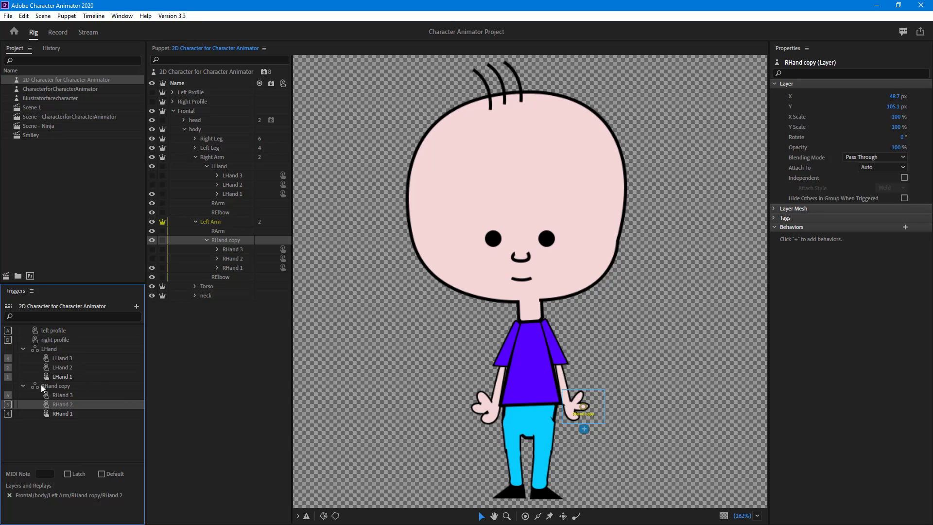
pyautogui.click(69, 414)
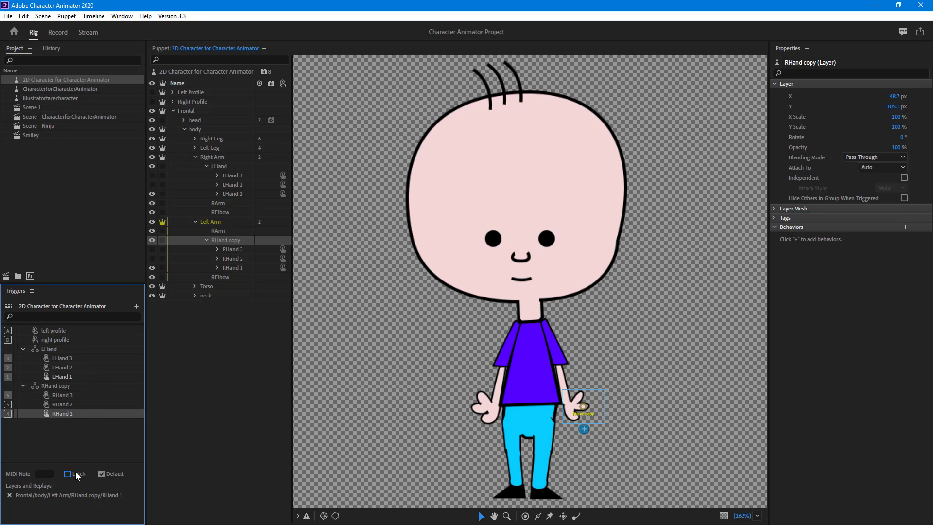
pyautogui.click(64, 406)
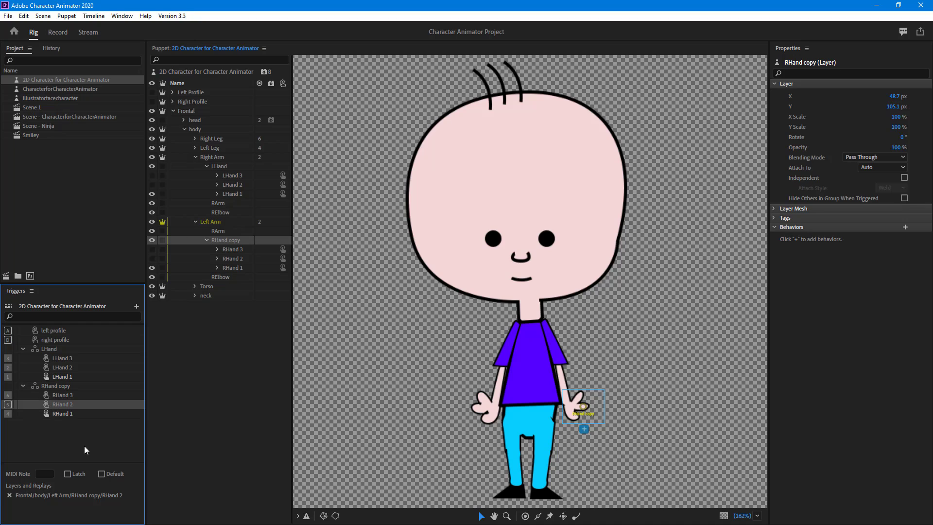
pyautogui.click(82, 474)
# Move the RHand copy group to about X 48.1, Y 100.2 px to fit the wrist, previewing the RHand 2 pose and restoring RHand 1's visibility.
pyautogui.click(571, 401)
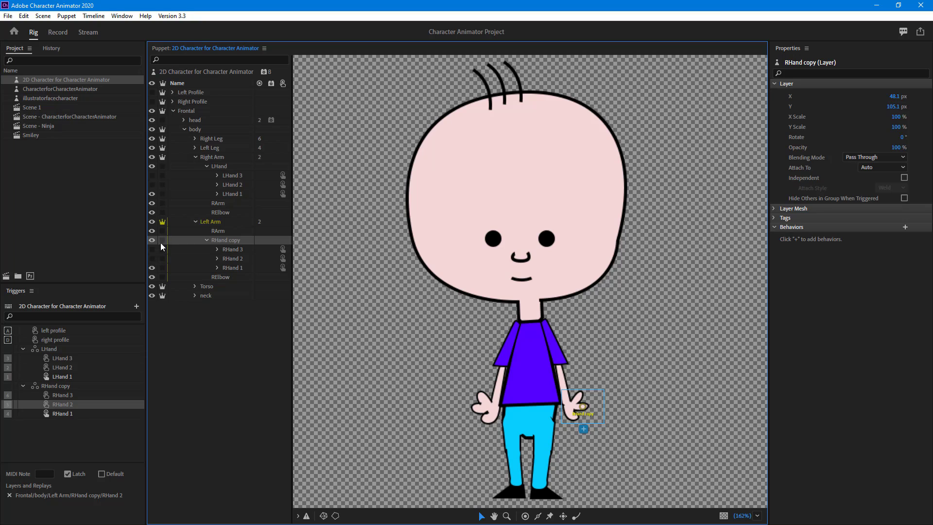
pyautogui.click(153, 258)
pyautogui.click(154, 262)
pyautogui.click(153, 259)
pyautogui.moveTo(569, 402); pyautogui.dragTo(571, 403)
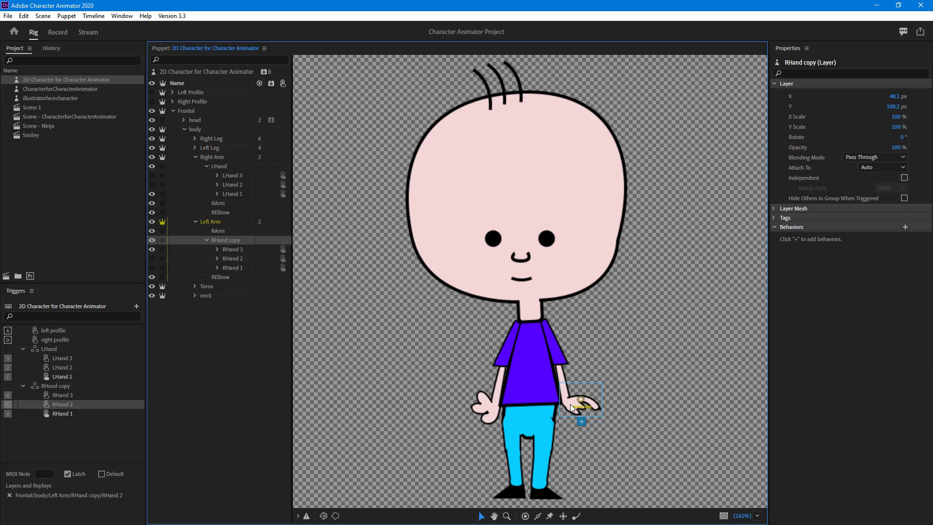
pyautogui.click(152, 267)
# Test the latched hand poses in the Record workspace by alternating triggers 1 to 3 for LHand and 4 to 6 for RHand copy.
pyautogui.click(53, 33)
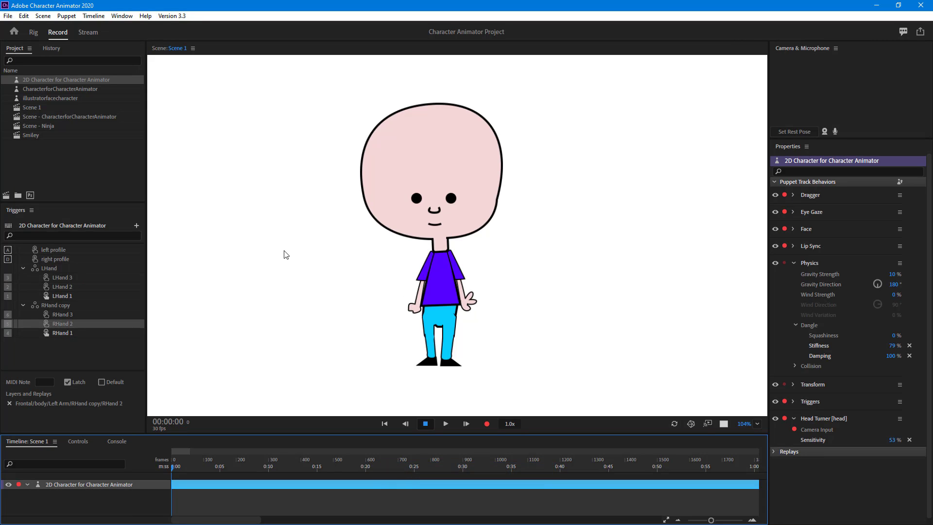
pyautogui.press('4')
pyautogui.press('2')
pyautogui.press('5')
pyautogui.press('1')
pyautogui.press('4')
pyautogui.press('6')
pyautogui.press('3')
pyautogui.press('5')
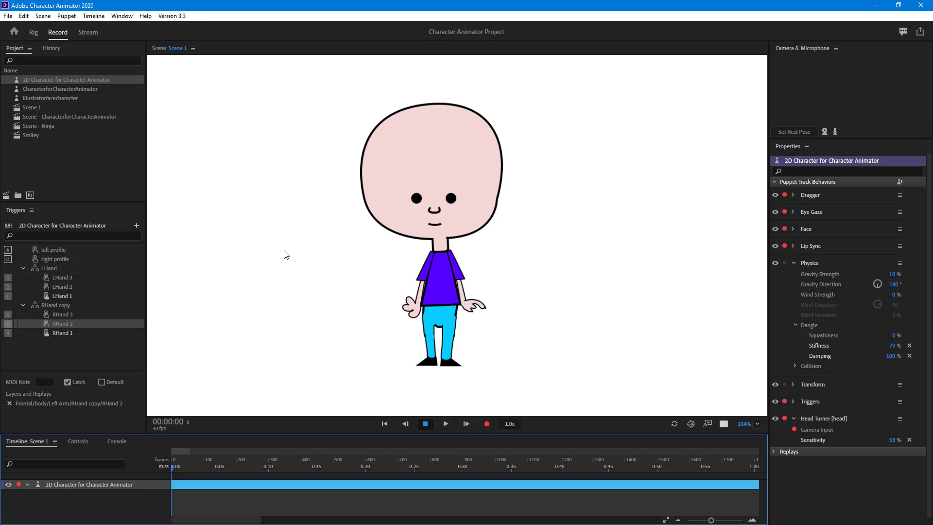
pyautogui.press('1')
pyautogui.press('6')
pyautogui.press('2')
pyautogui.press('4')
pyautogui.press('3')
pyautogui.press('6')
pyautogui.press('1')
pyautogui.press('4')
pyautogui.press('2')
pyautogui.press('6')
pyautogui.press('3')
pyautogui.press('4')
pyautogui.press('1')
pyautogui.press('6')
pyautogui.press('3')
pyautogui.press('5')
pyautogui.press('4')
pyautogui.press('1')
pyautogui.press('3')
pyautogui.press('6')
pyautogui.press('5')
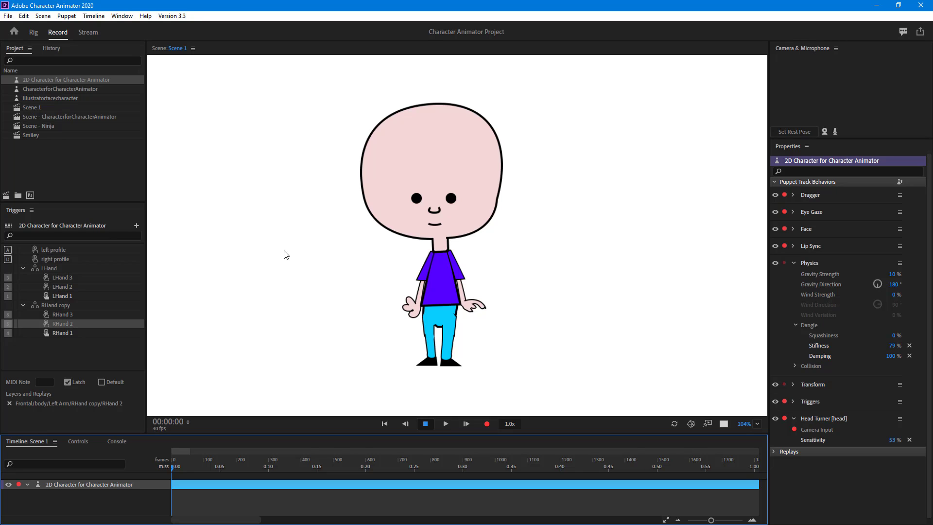